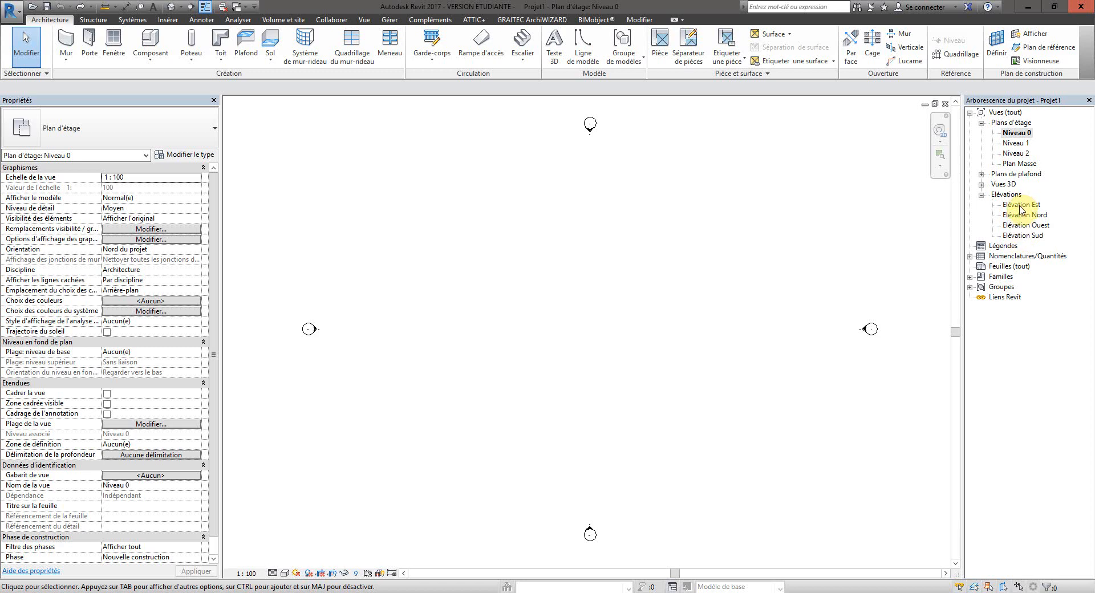
# Open the Elévation Est view and delete the Niveau 2 level together with its plan view
pyautogui.doubleClick(1020, 206)
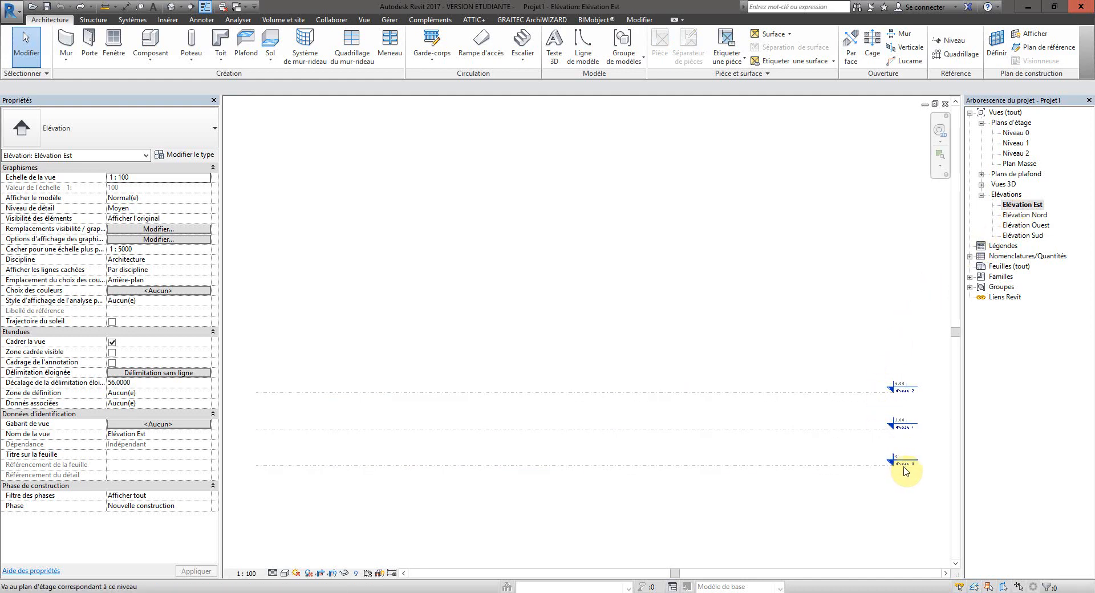
pyautogui.scroll(5, 904, 471)
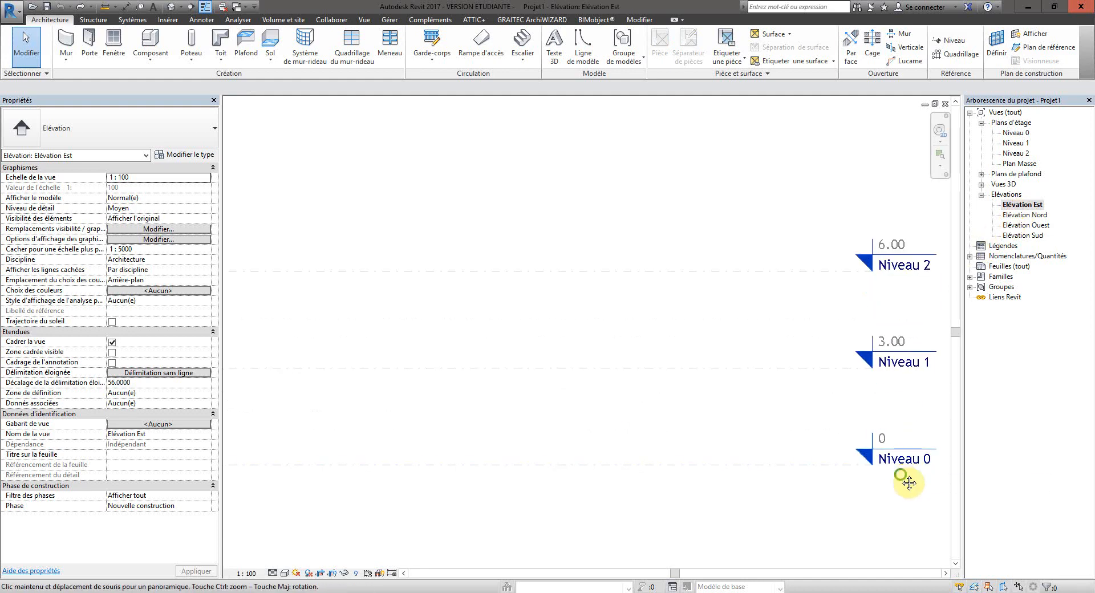
pyautogui.moveTo(909, 483); pyautogui.dragTo(822, 478, button='middle')
pyautogui.scroll(1, 825, 460)
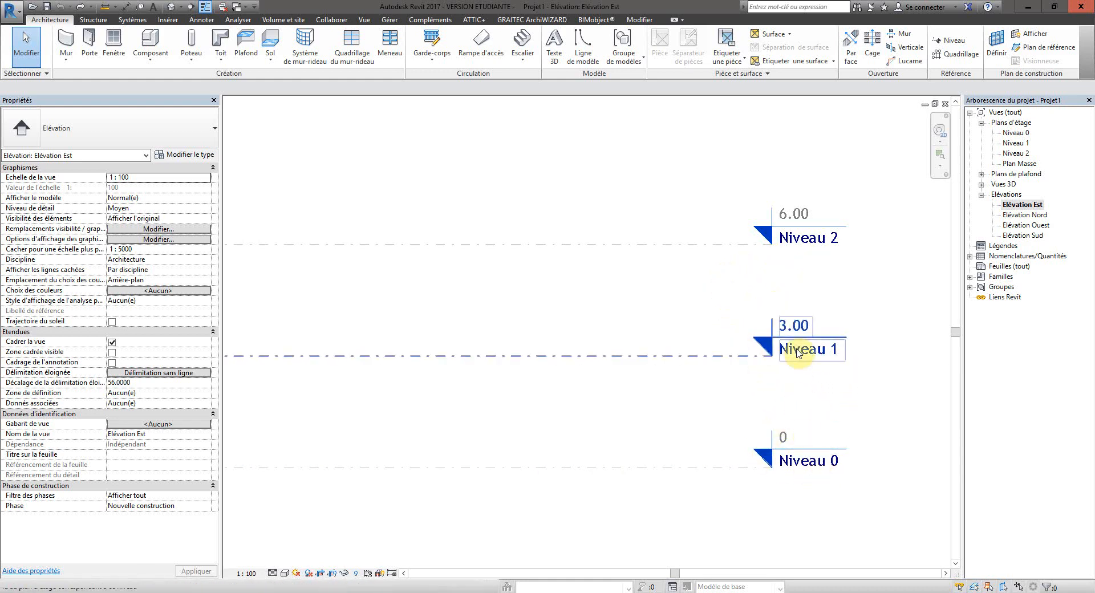
pyautogui.click(794, 234)
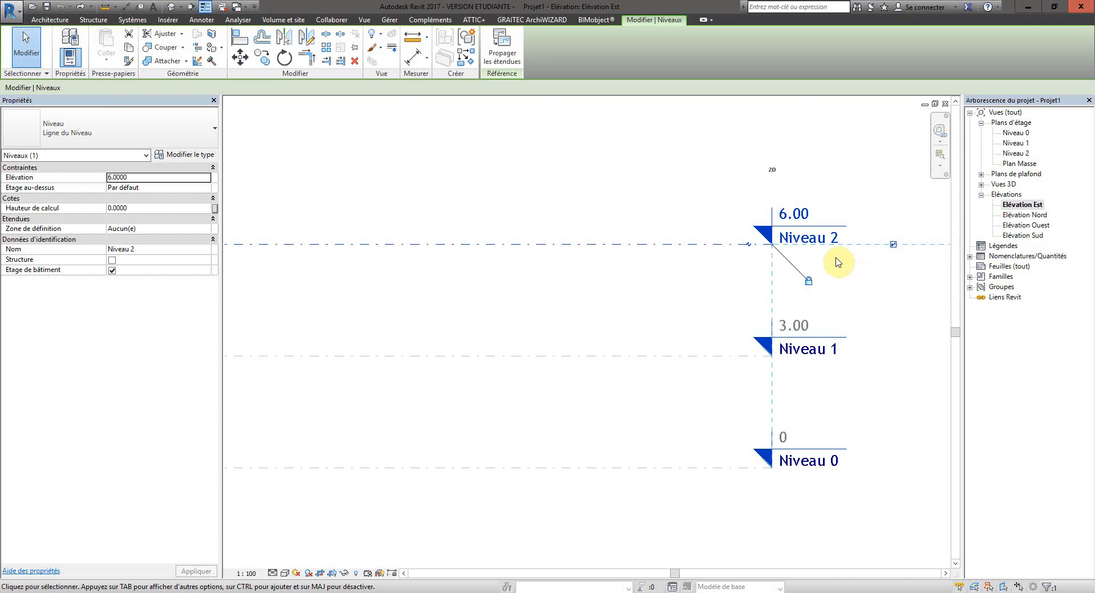
pyautogui.press('Delete')
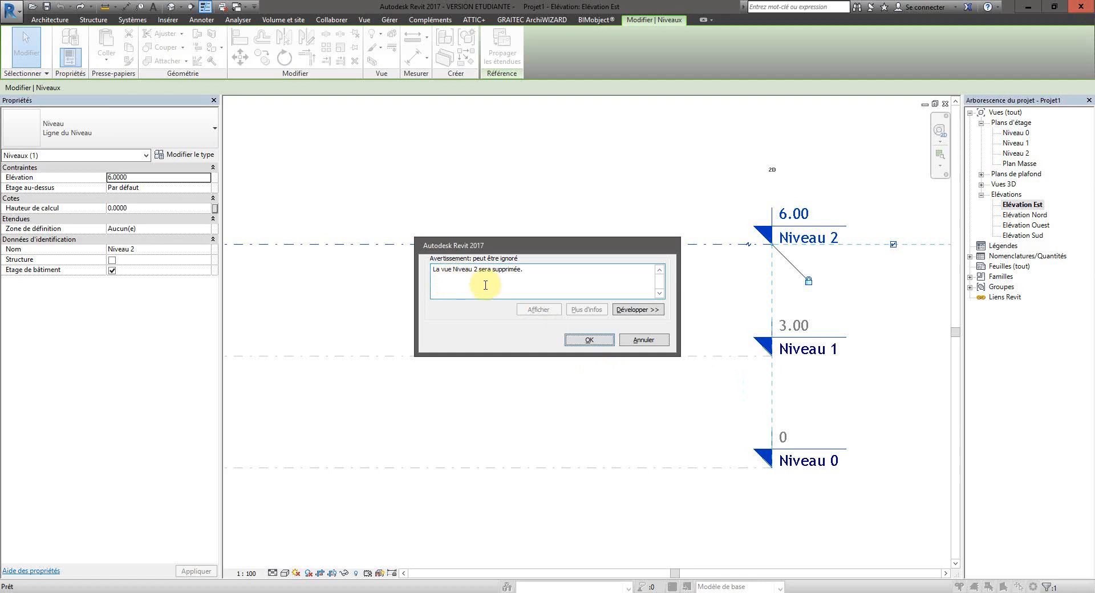
pyautogui.click(593, 340)
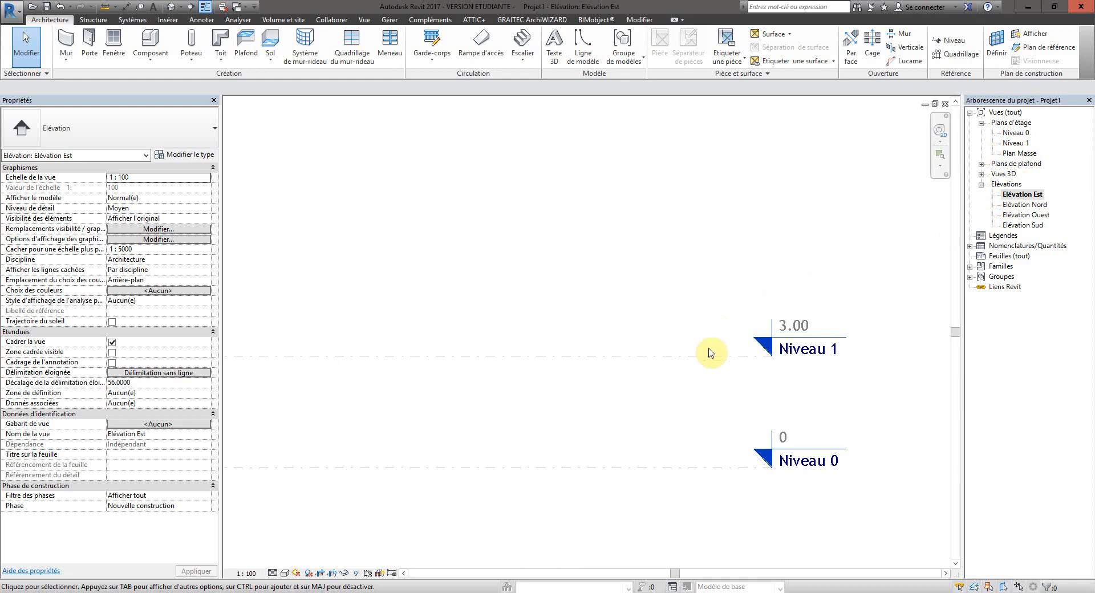
pyautogui.moveTo(820, 403); pyautogui.dragTo(803, 363, button='middle')
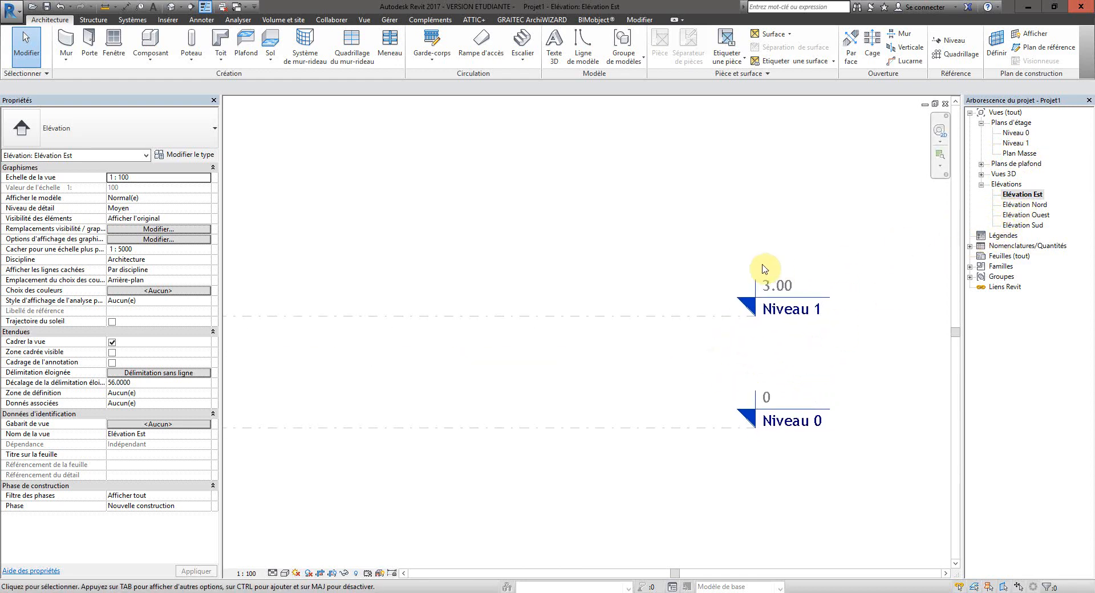
pyautogui.click(952, 44)
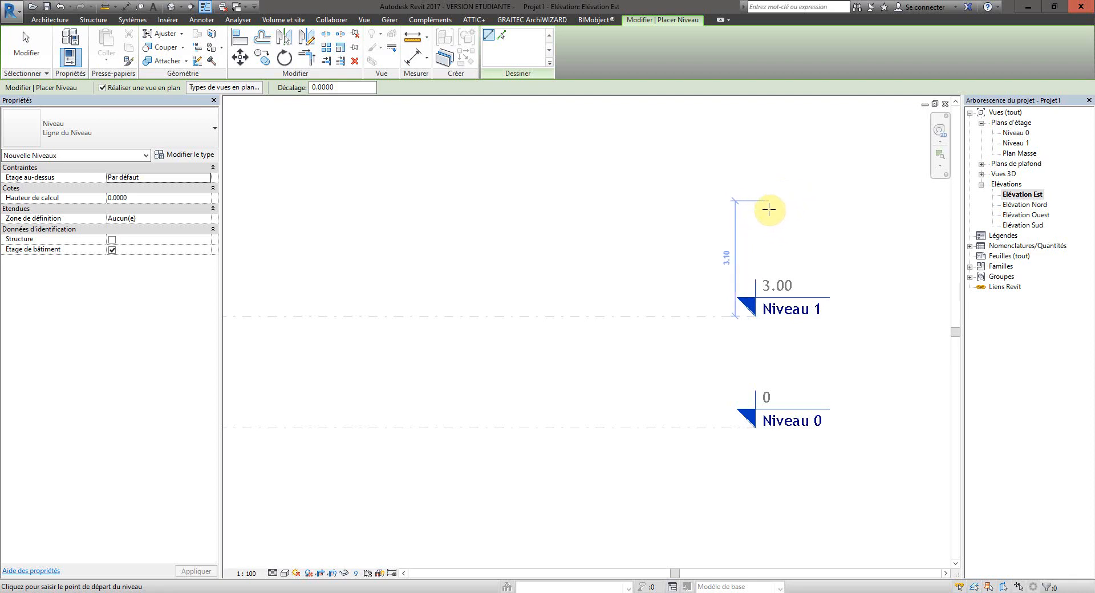
pyautogui.press('Escape')
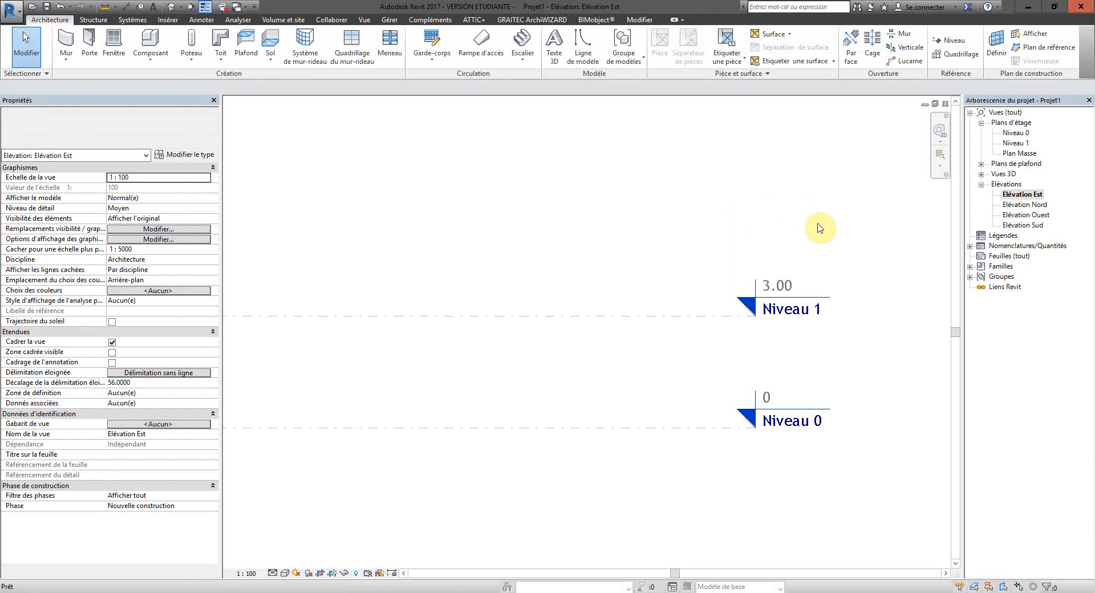
# Set the elevation of the Niveau 1 level to 2.7
pyautogui.scroll(1, 822, 360)
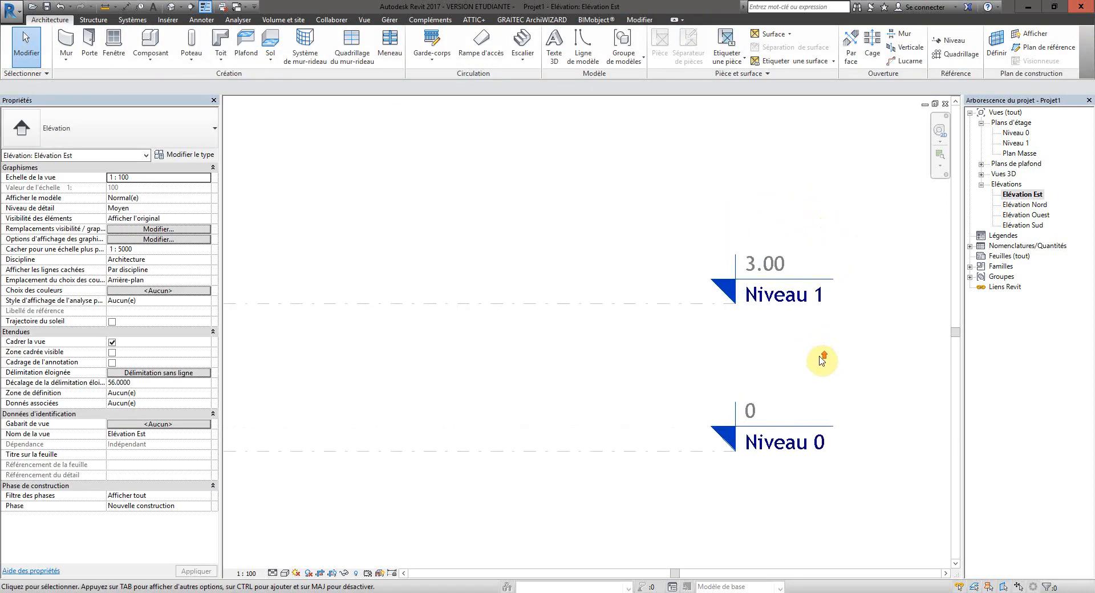
pyautogui.scroll(1, 795, 336)
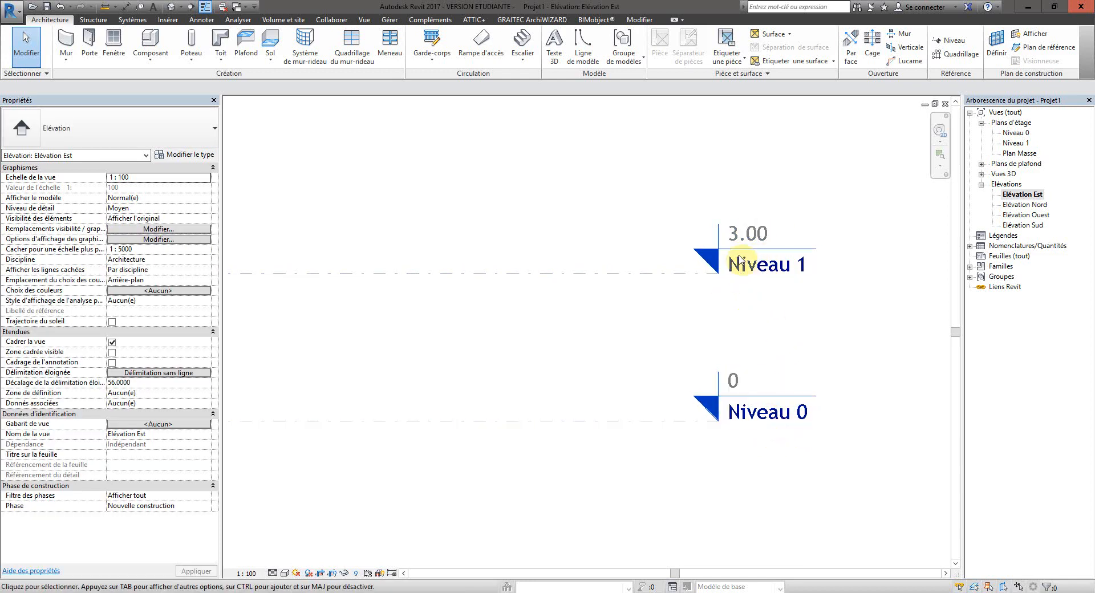
pyautogui.click(749, 234)
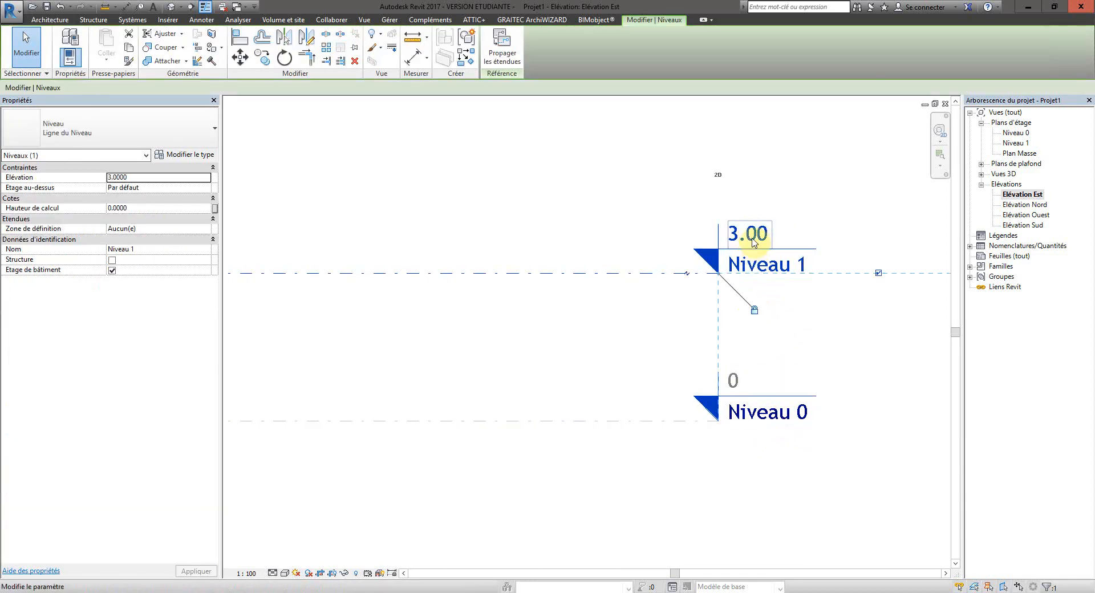
pyautogui.click(755, 235)
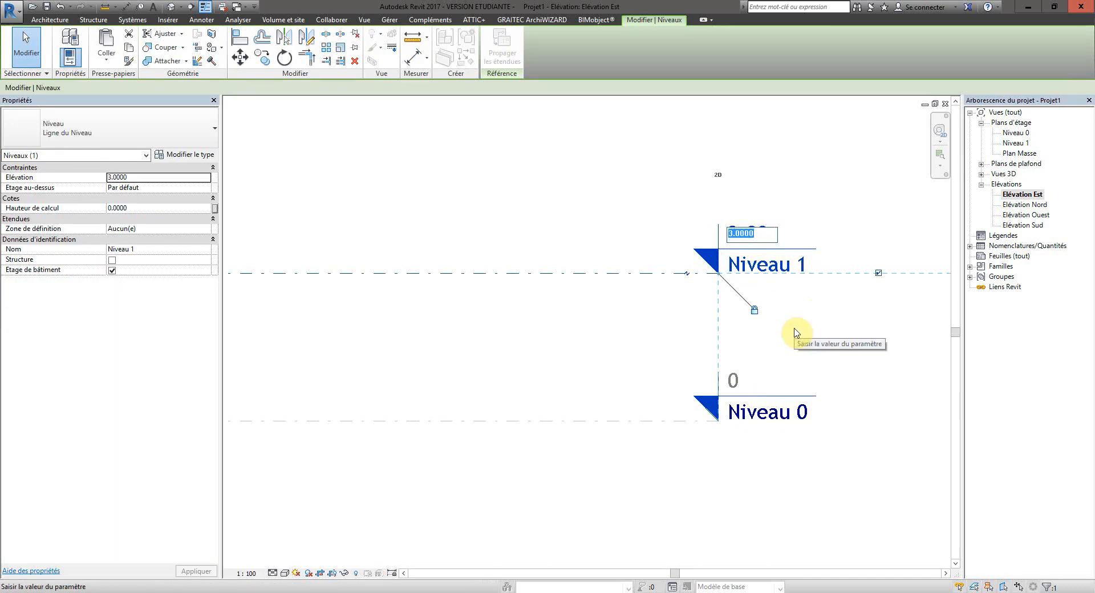
pyautogui.write('2.7')
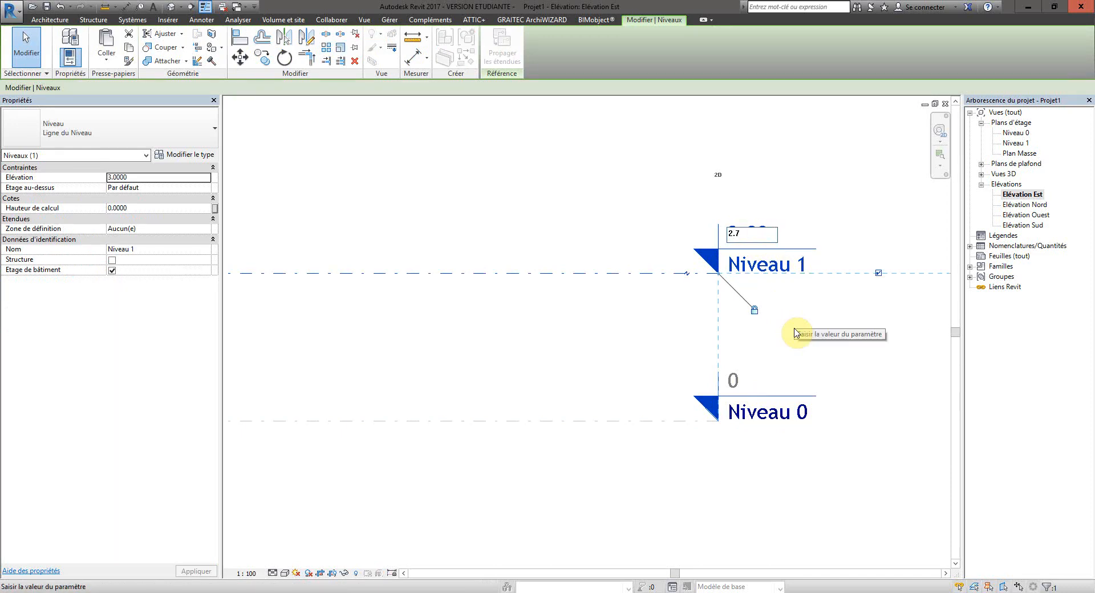
pyautogui.press('Return')
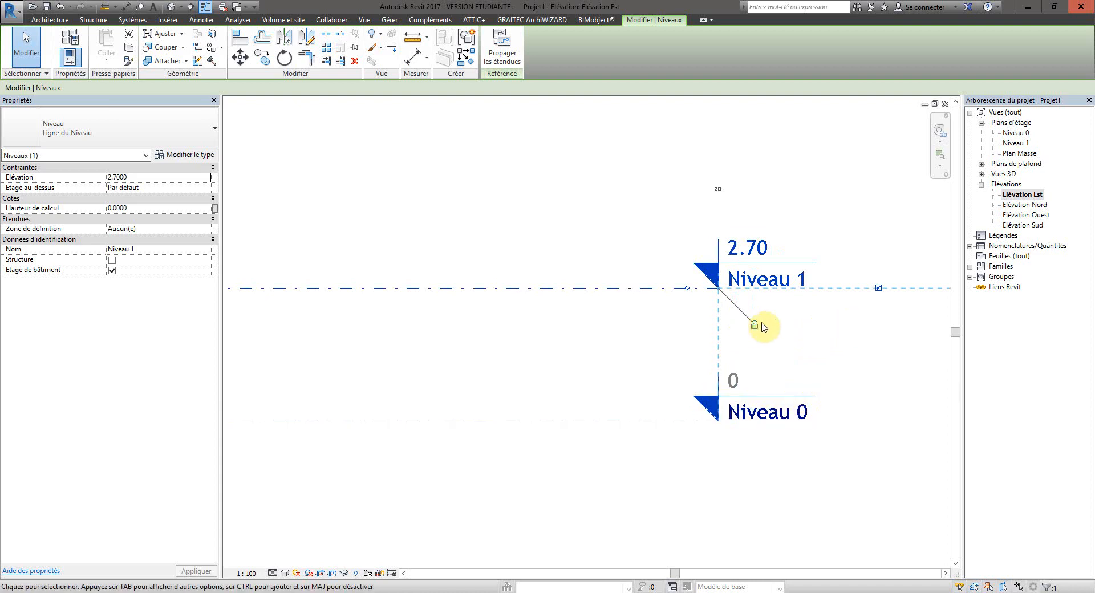
# Open the Elévation Nord view and check the levels along their full length
pyautogui.doubleClick(1025, 205)
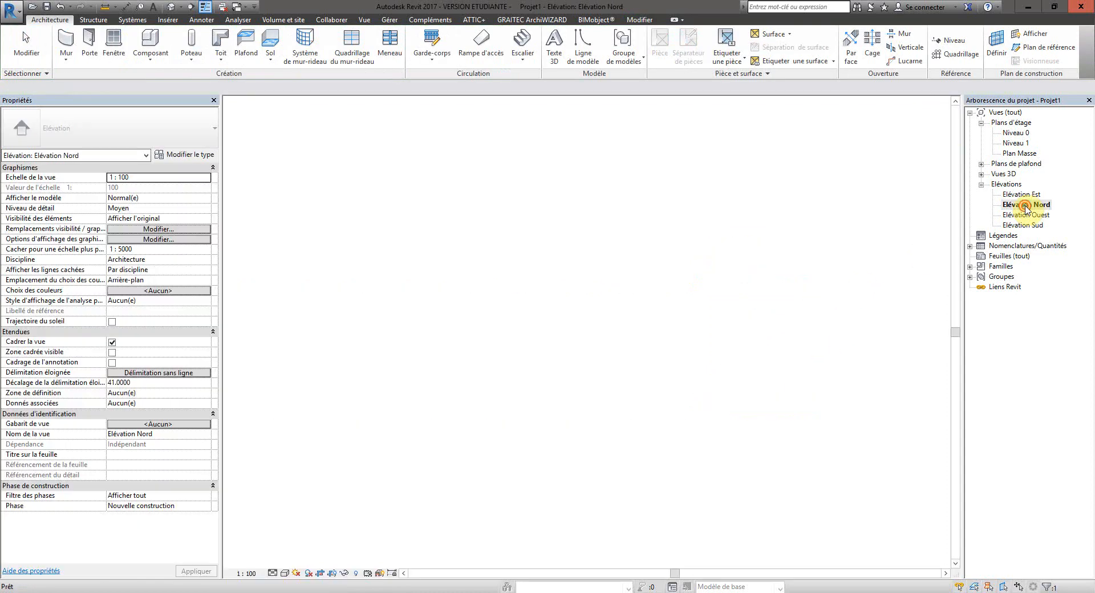
pyautogui.scroll(5, 912, 482)
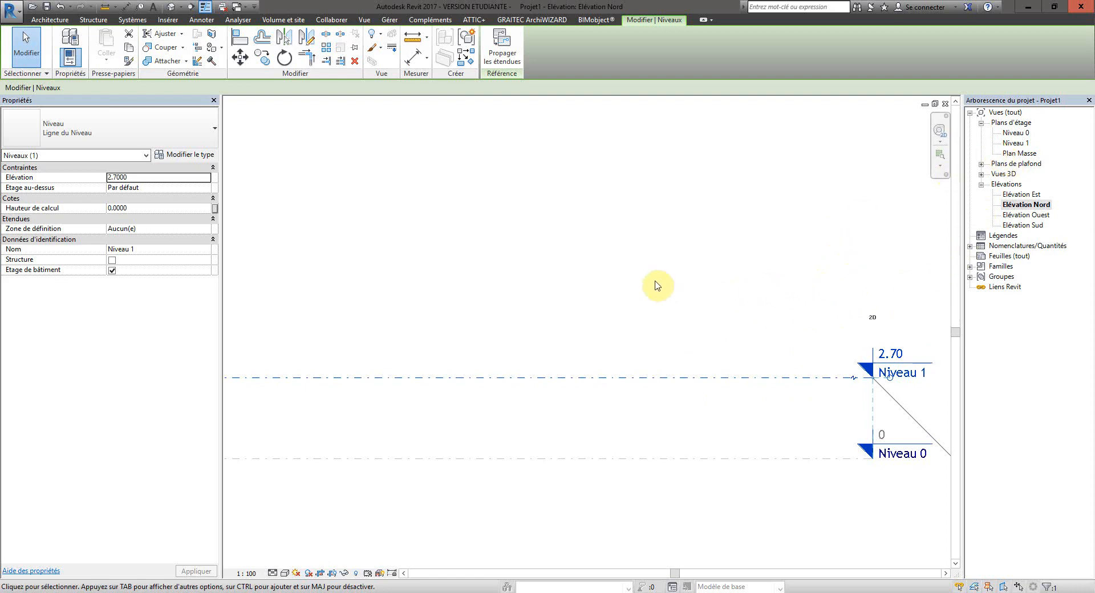
pyautogui.scroll(-2, 653, 286)
pyautogui.scroll(-2, 651, 275)
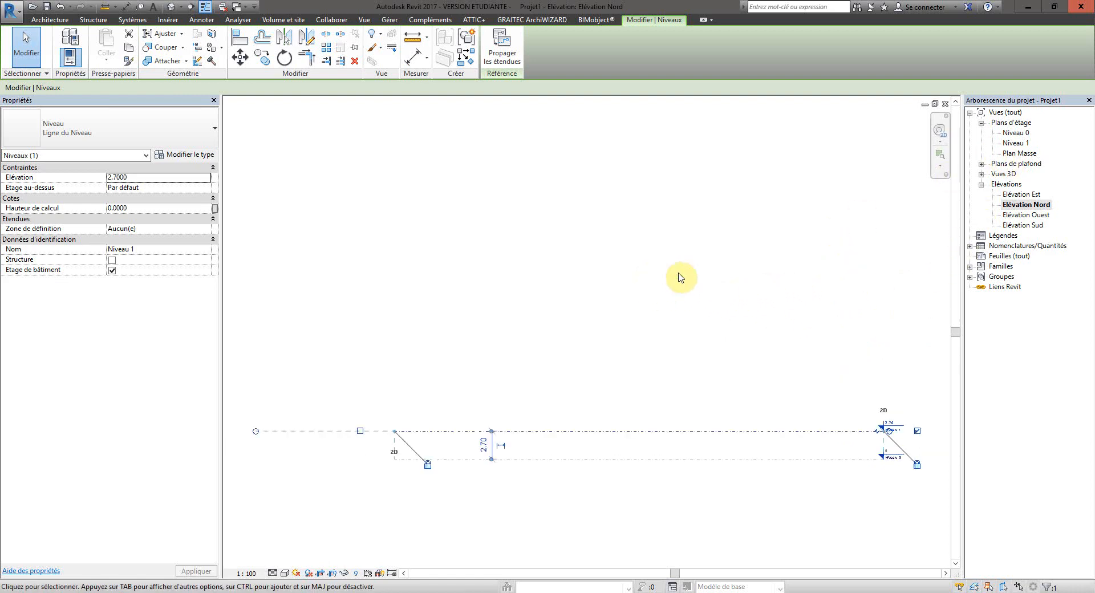
# Open the Niveau 0 floor plan and draw a horizontal grid line across the upper part of the area between the elevation markers
pyautogui.doubleClick(1017, 133)
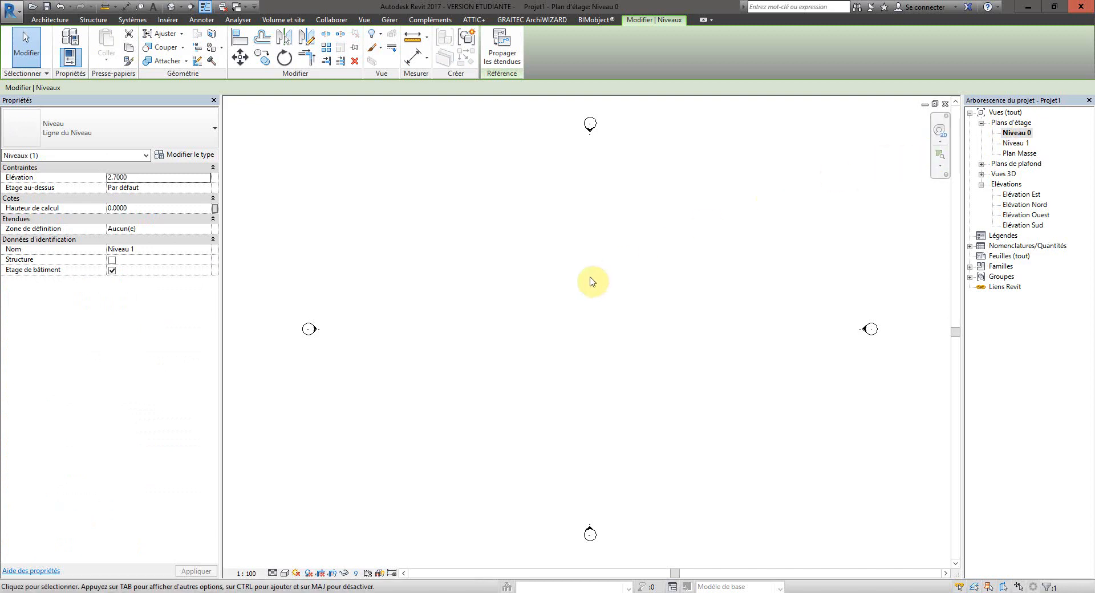
pyautogui.click(570, 314)
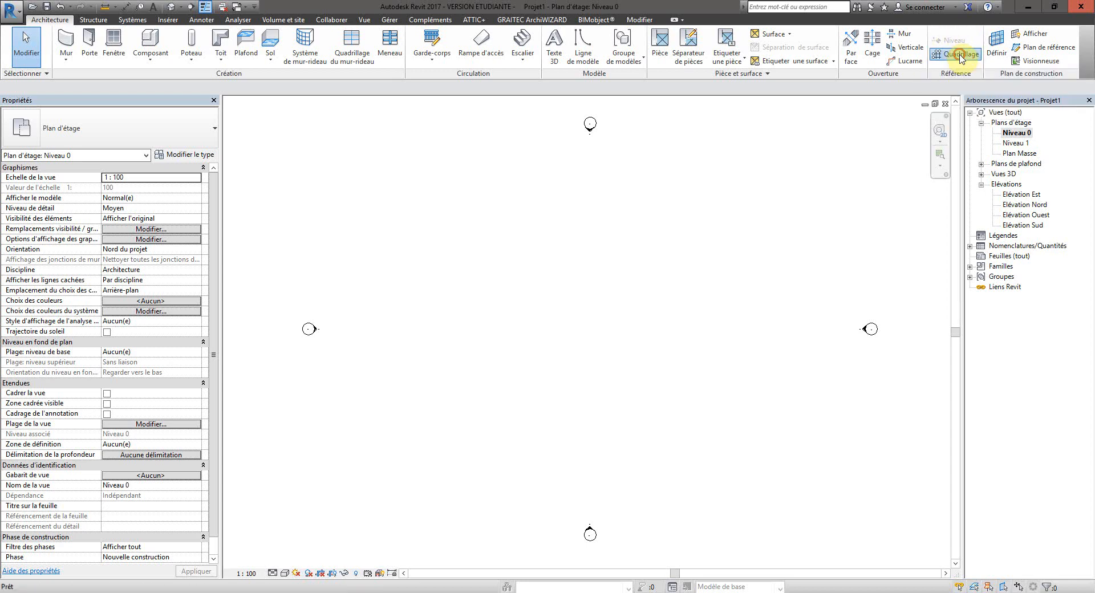
pyautogui.click(961, 54)
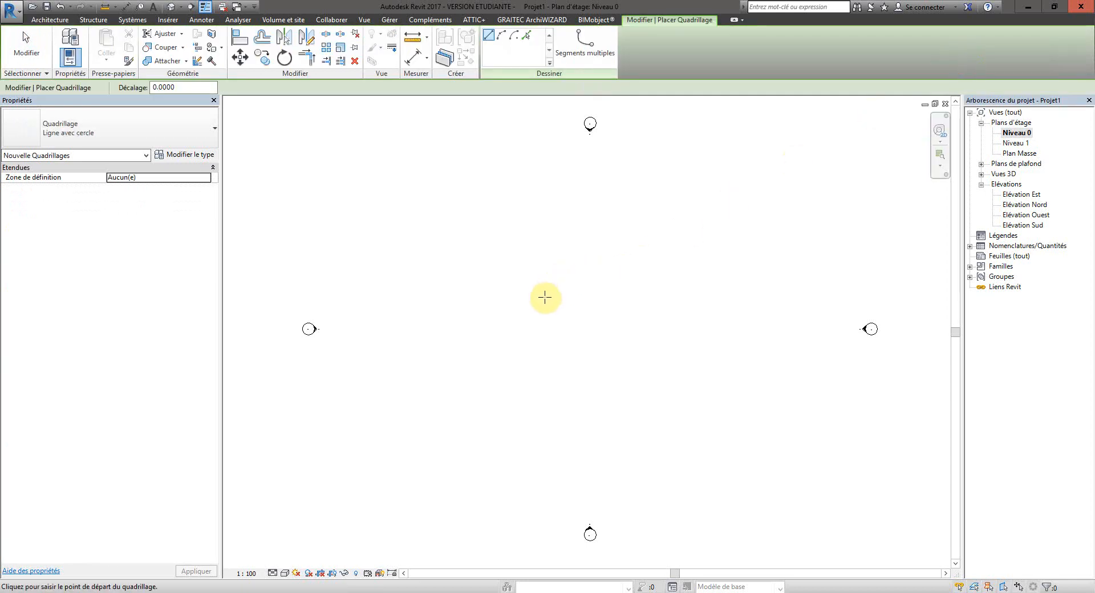
pyautogui.scroll(1, 546, 308)
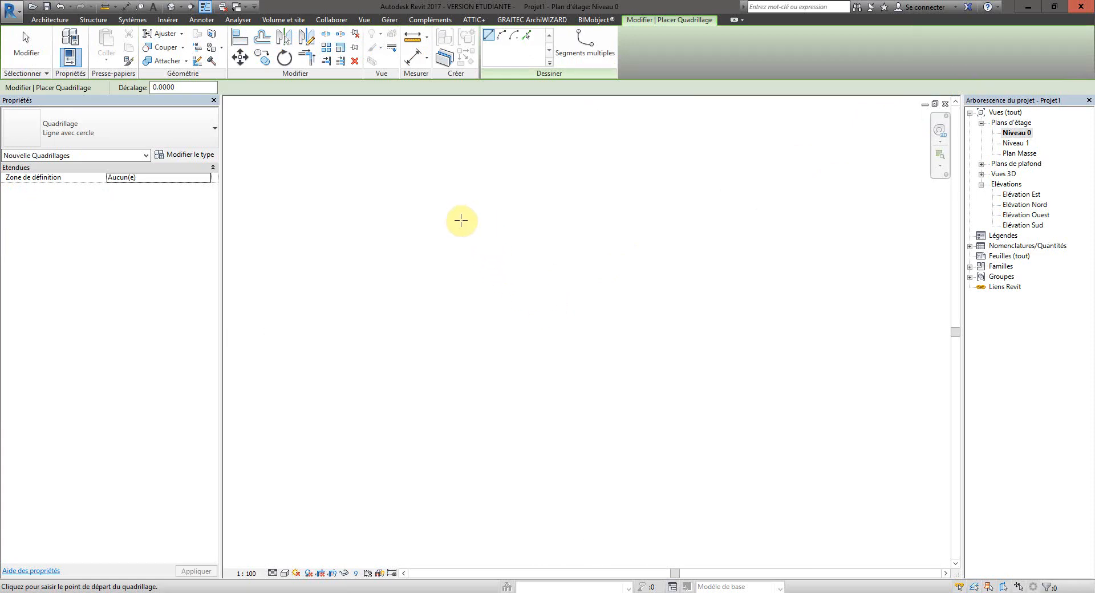
pyautogui.click(432, 235)
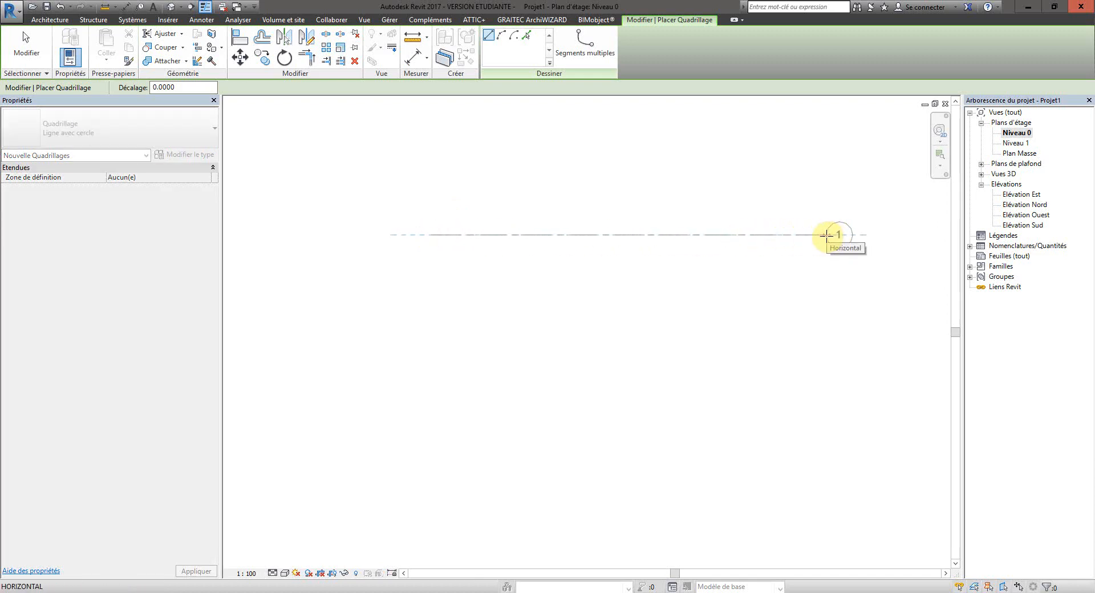
pyautogui.click(821, 235)
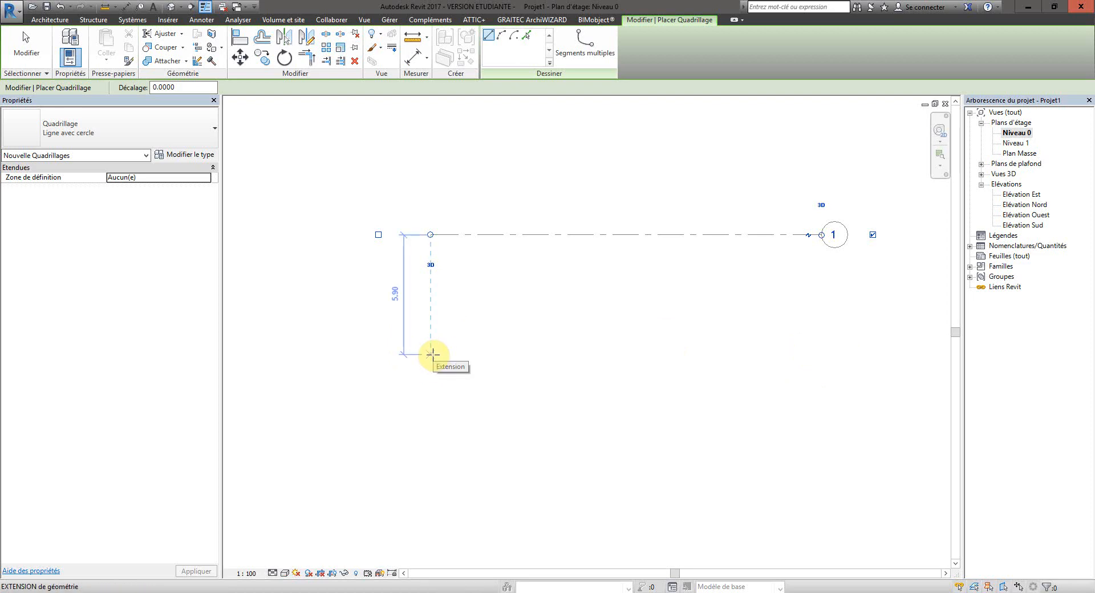
# Draw a second horizontal grid line 8.53 below grid 1, aligned with both of its ends
pyautogui.write('8.')
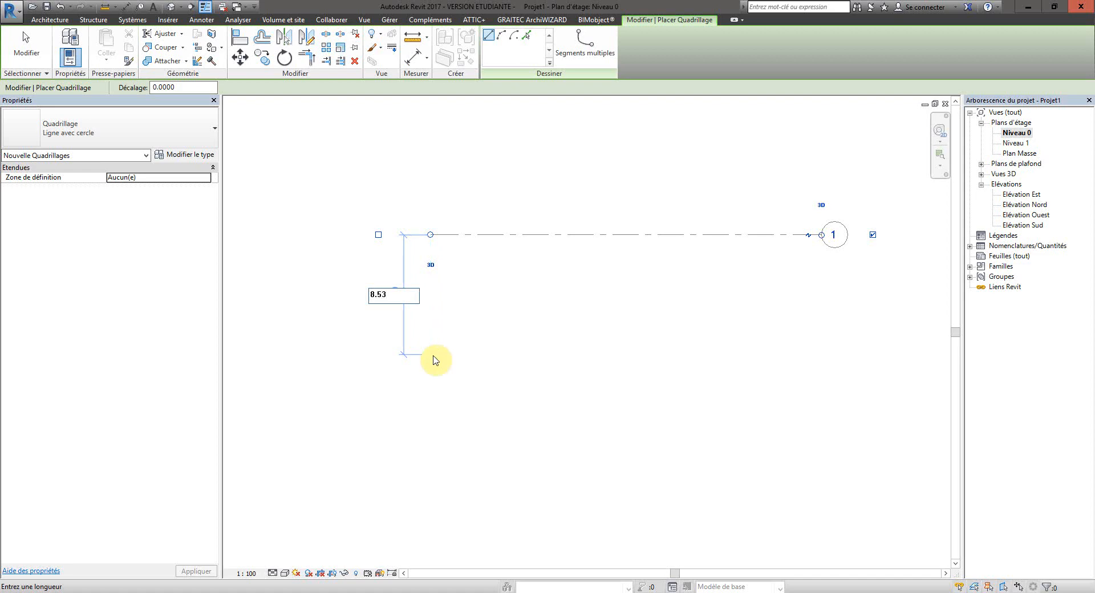
pyautogui.write('53')
pyautogui.press('Return')
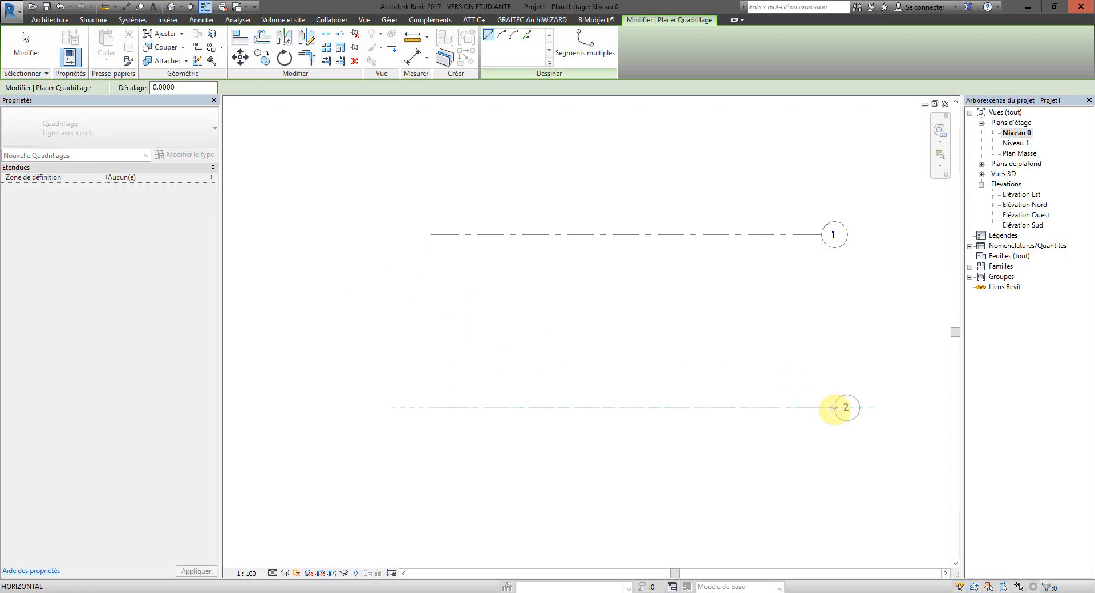
pyautogui.click(824, 407)
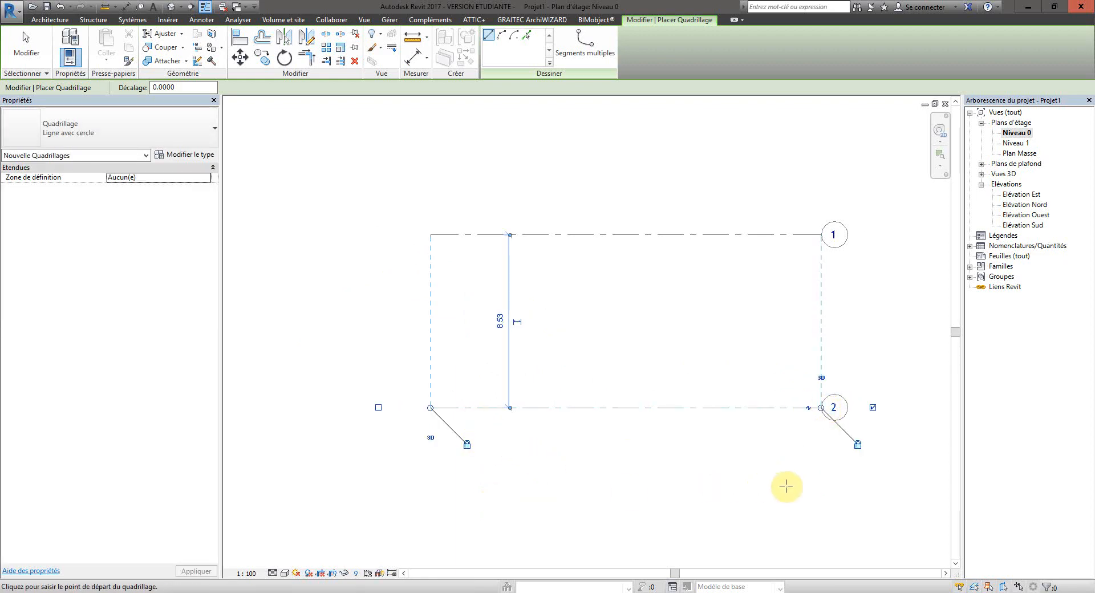
# Draw a vertical grid line crossing grids 1 and 2 near their left ends and label it A
pyautogui.click(471, 188)
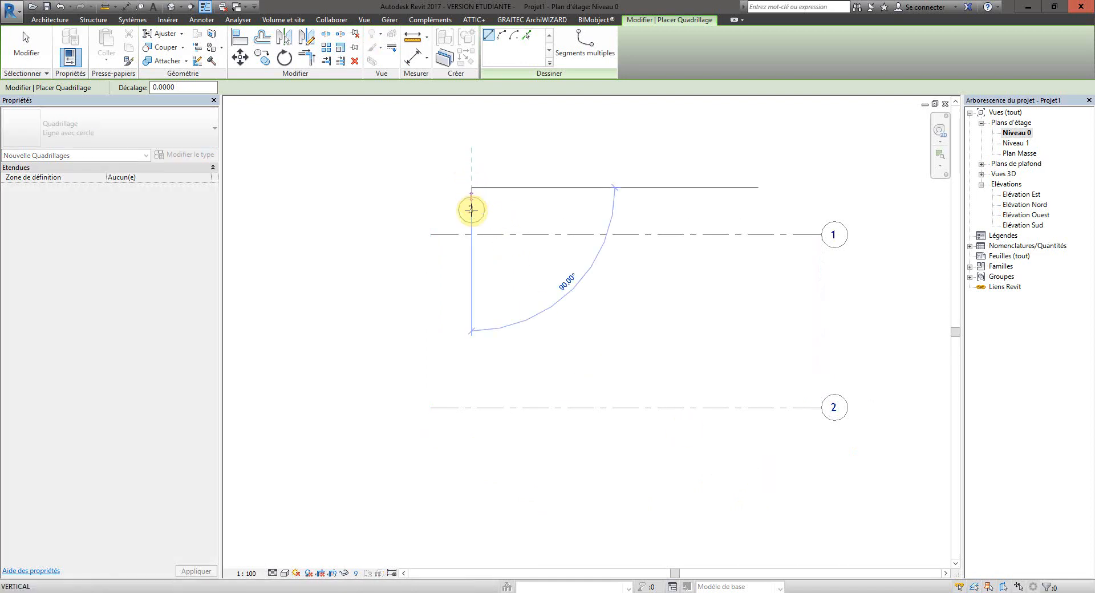
pyautogui.click(472, 480)
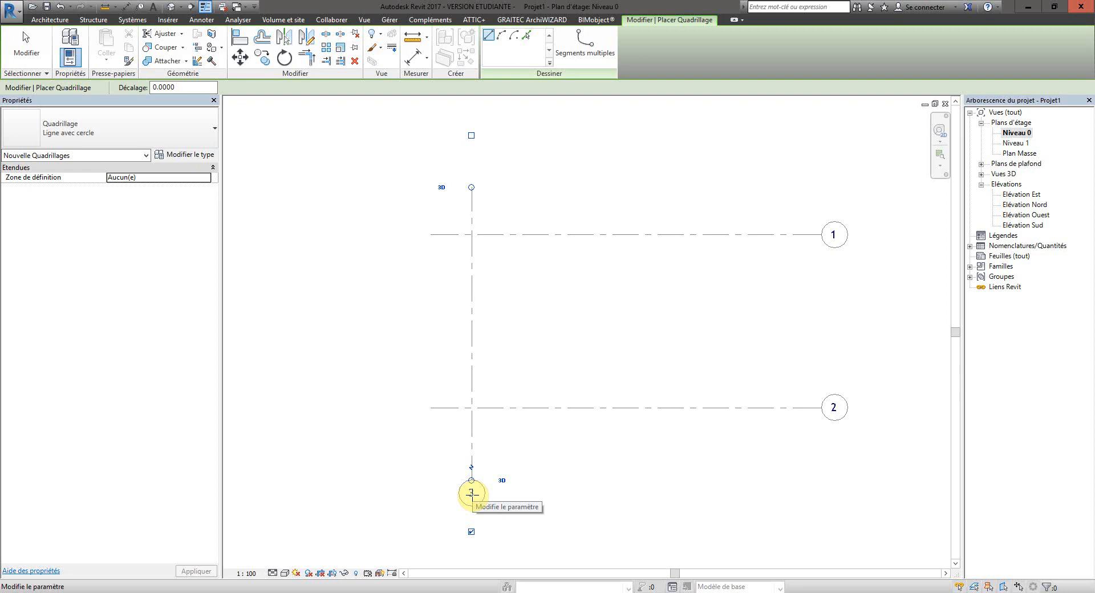
pyautogui.click(471, 494)
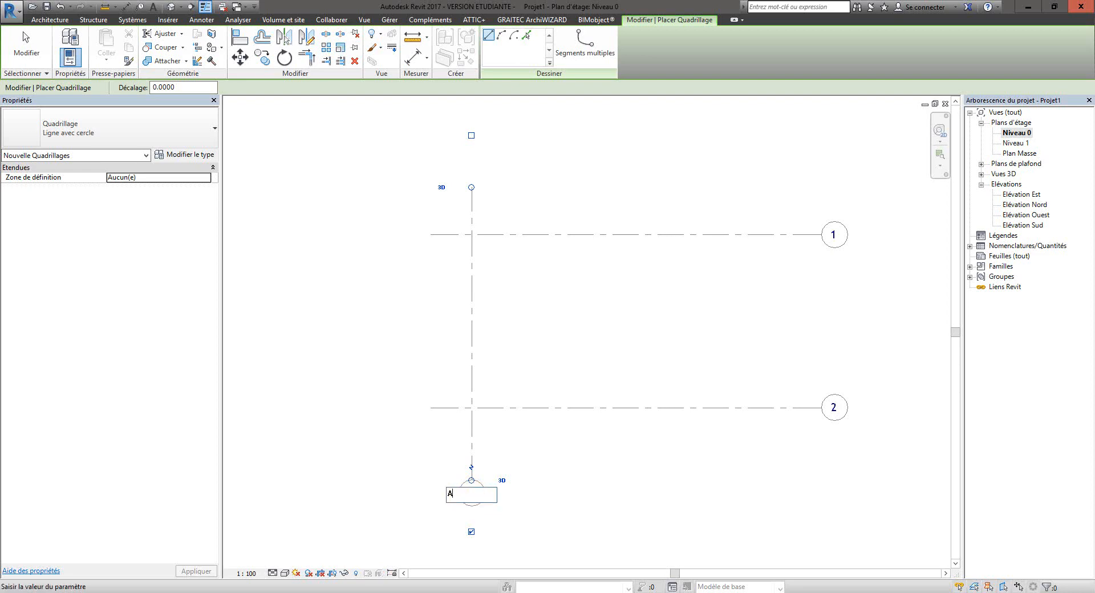
pyautogui.write('A')
pyautogui.click(471, 494)
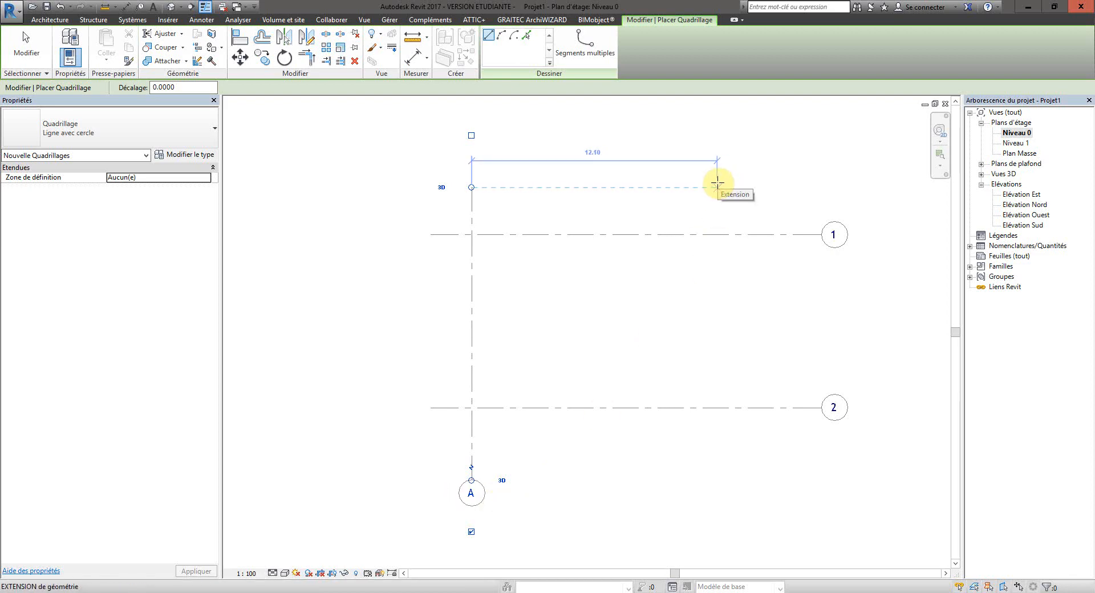
# Draw a second vertical grid line 12.47 to the right of grid A, aligned with both of its ends
pyautogui.write('12.47')
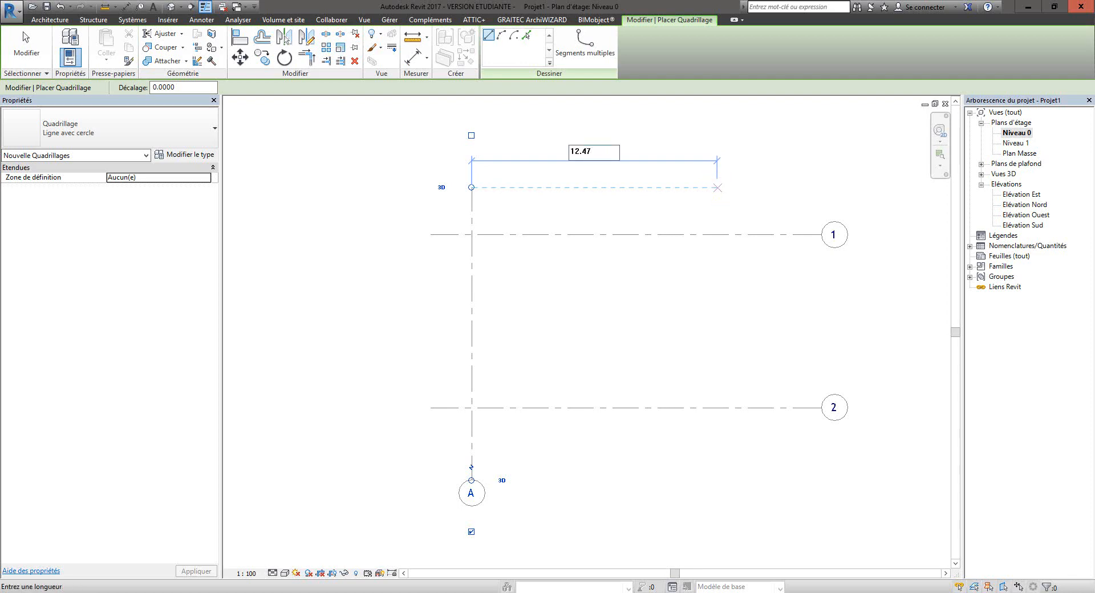
pyautogui.press('Return')
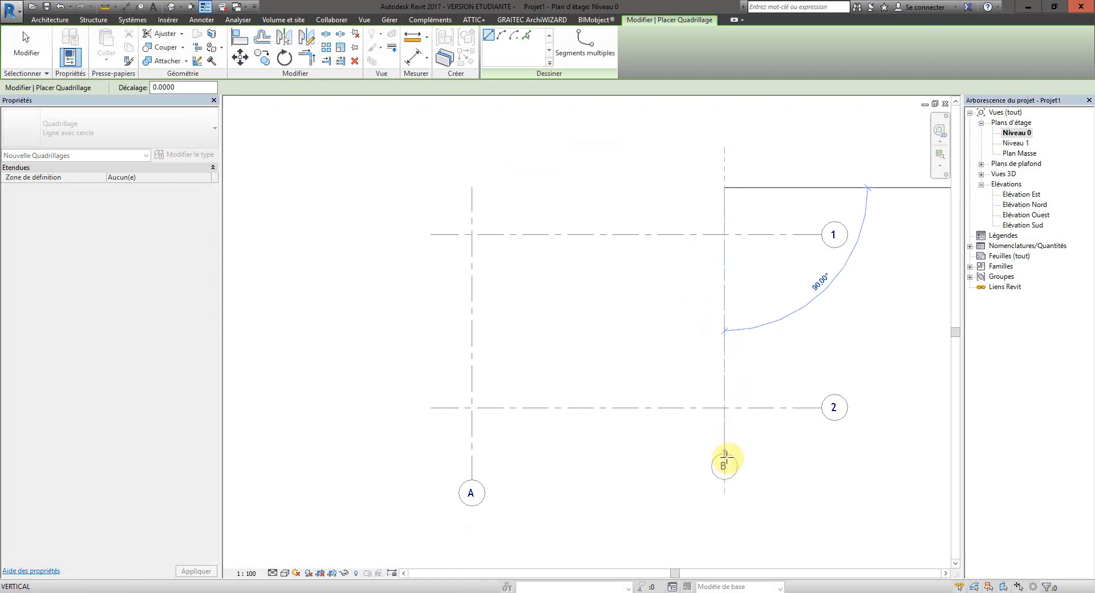
pyautogui.click(724, 480)
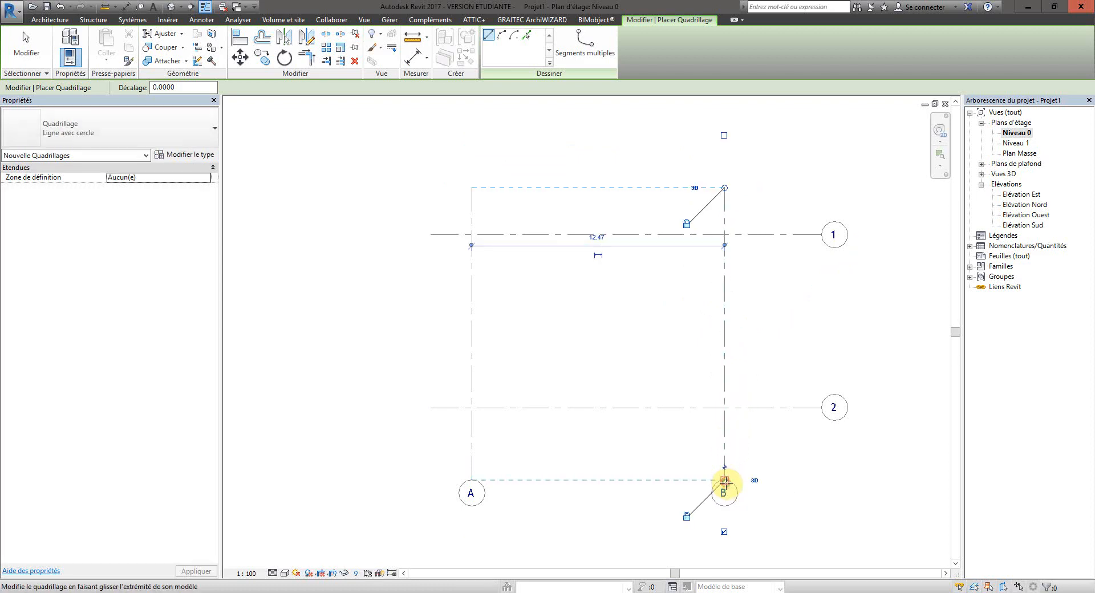
pyautogui.moveTo(884, 469); pyautogui.dragTo(768, 456, button='middle')
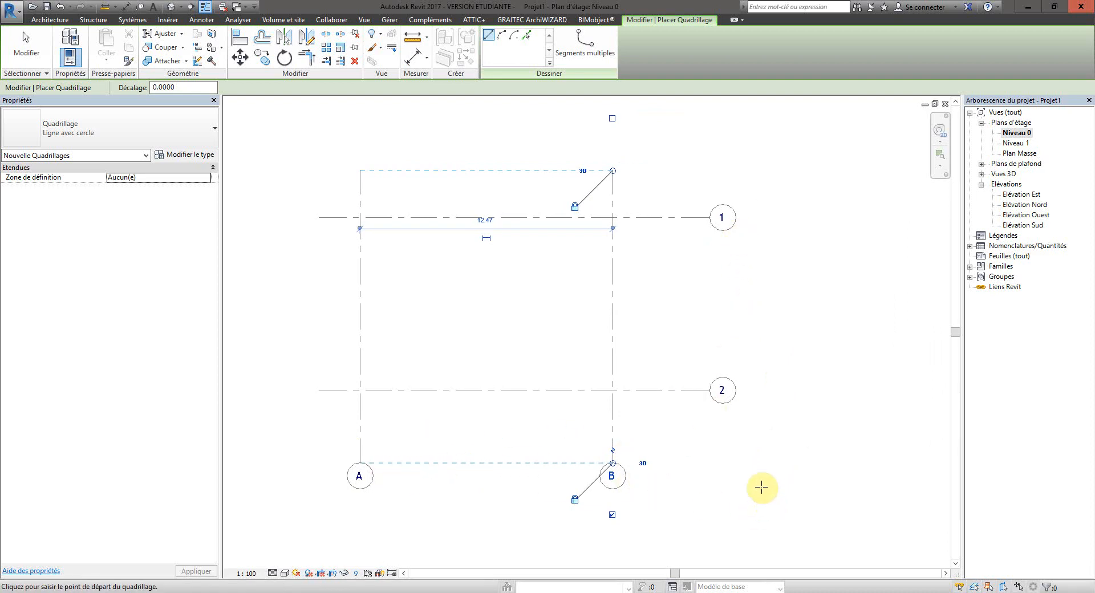
pyautogui.moveTo(728, 481); pyautogui.dragTo(768, 479, button='middle')
pyautogui.press('Escape')
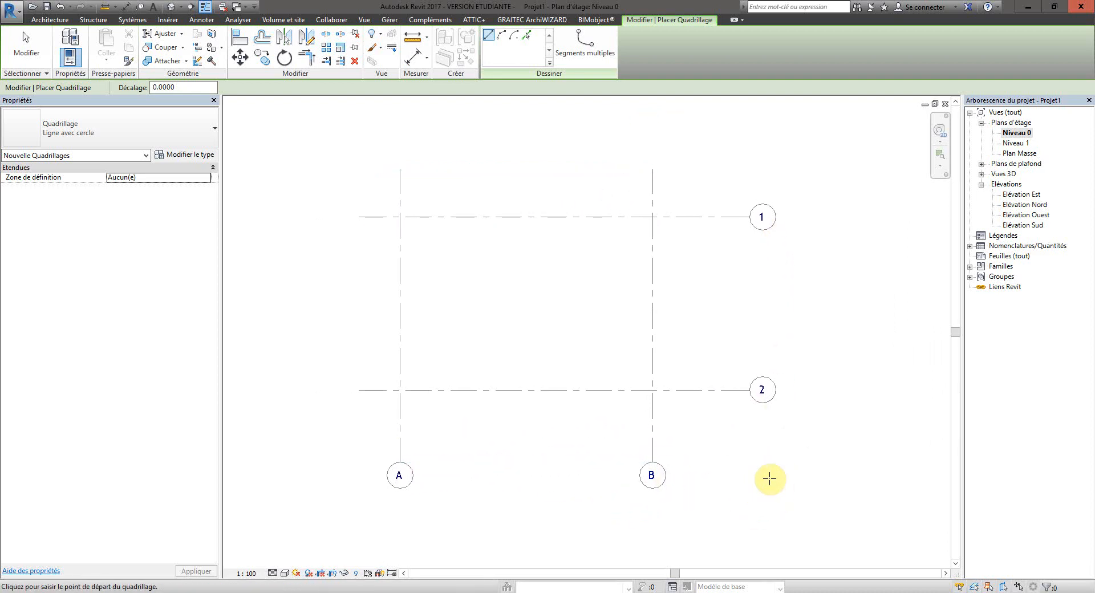